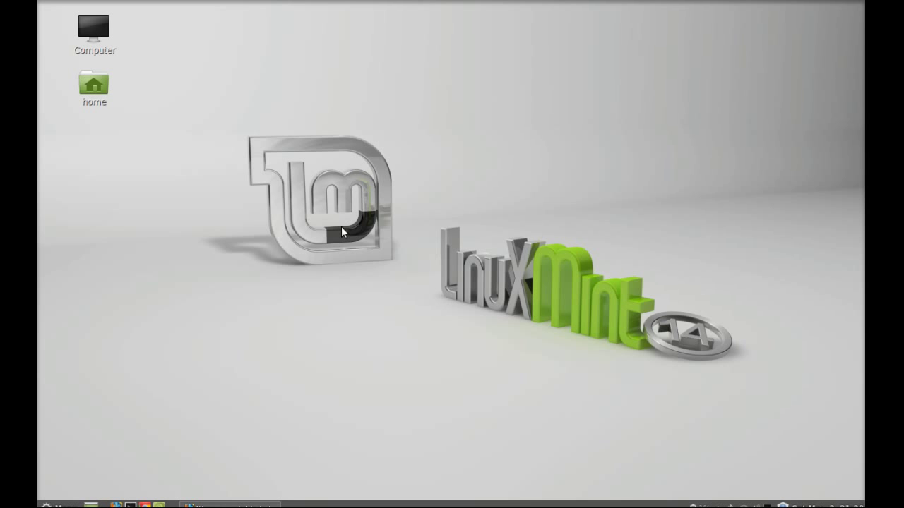
# Open a terminal window, reposition it on the desktop, and enter the start of the command, "sudo add-apt-repository"
pyautogui.hotkey('ctrl', 'alt', 't')
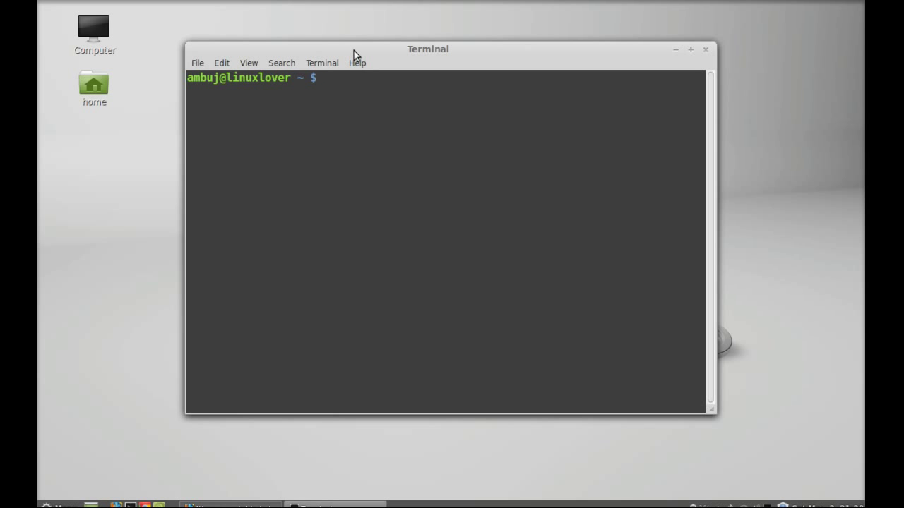
pyautogui.click(348, 45)
pyautogui.moveTo(347, 45); pyautogui.dragTo(362, 60)
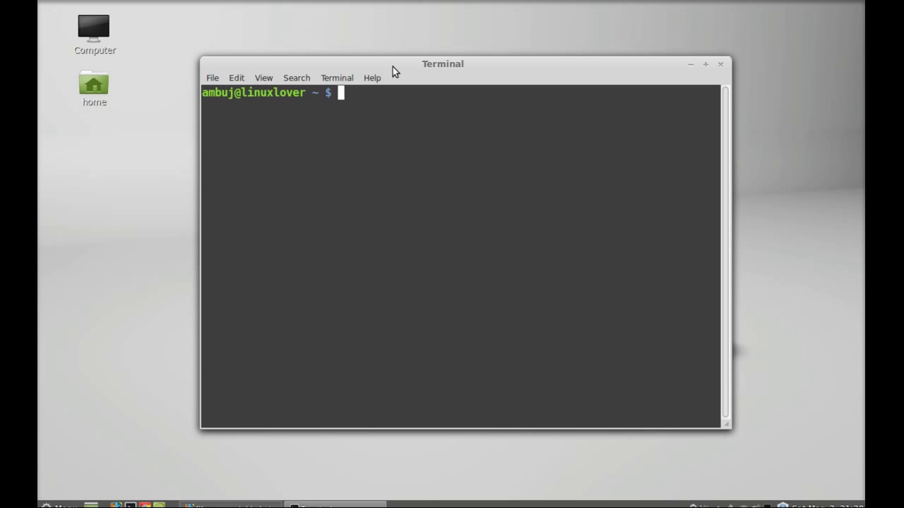
pyautogui.moveTo(393, 67); pyautogui.dragTo(400, 78)
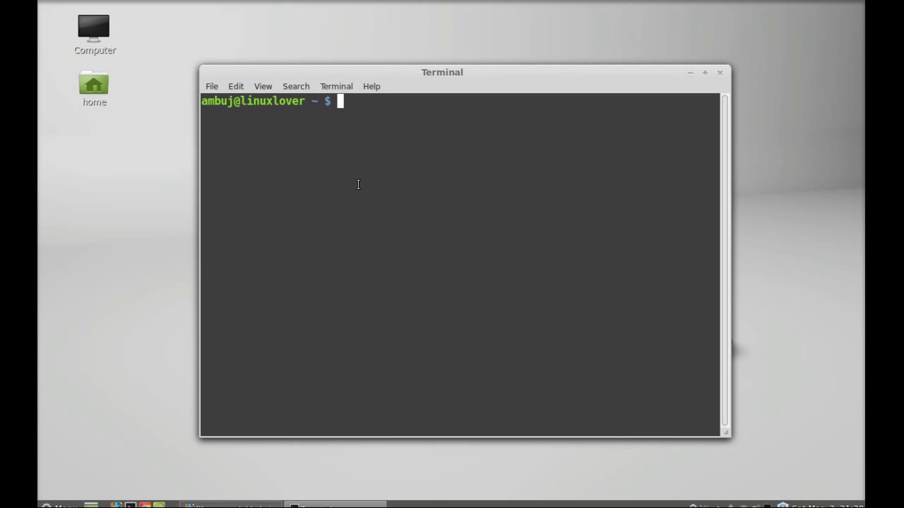
pyautogui.moveTo(404, 78); pyautogui.dragTo(394, 81)
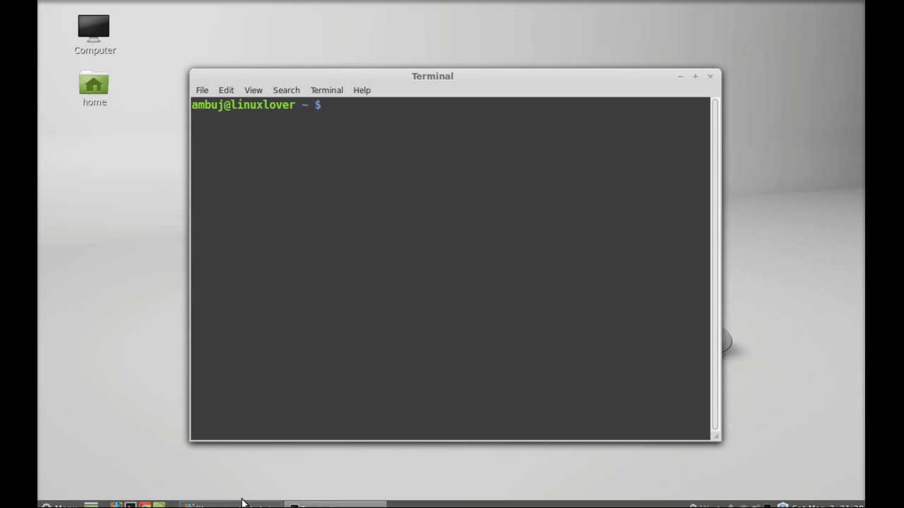
pyautogui.write('sudo add-')
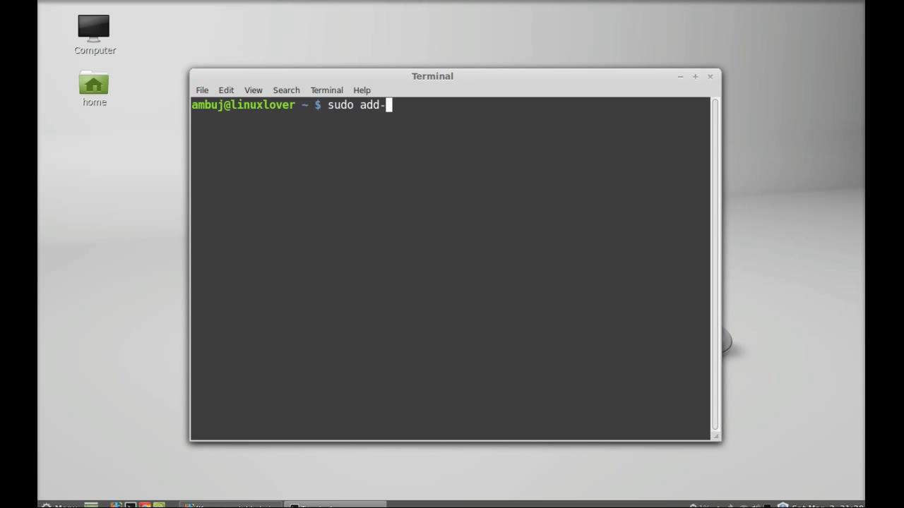
pyautogui.write('apt-reposi')
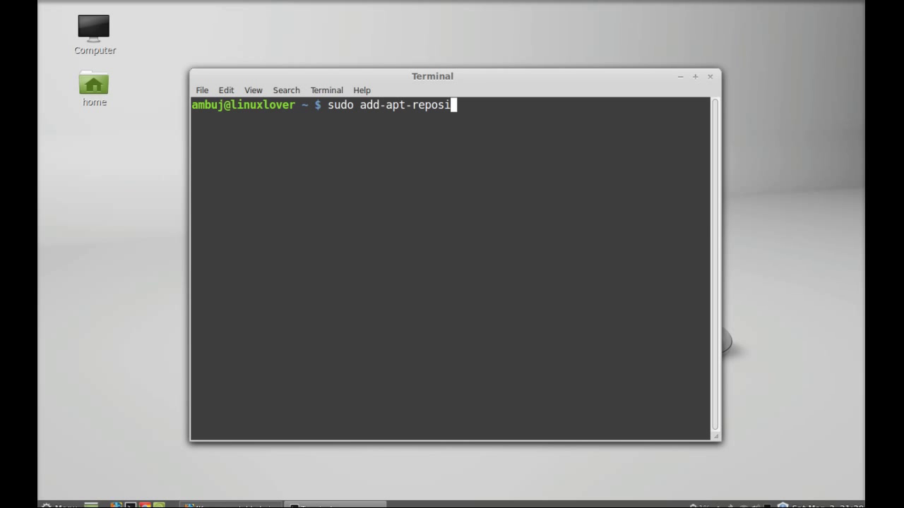
pyautogui.write('tory')
# Copy ppa:kazam-team/unstable-series from the Kazam unstable builds page in Firefox and paste it after the add-apt-repository command in the terminal
pyautogui.click(226, 504)
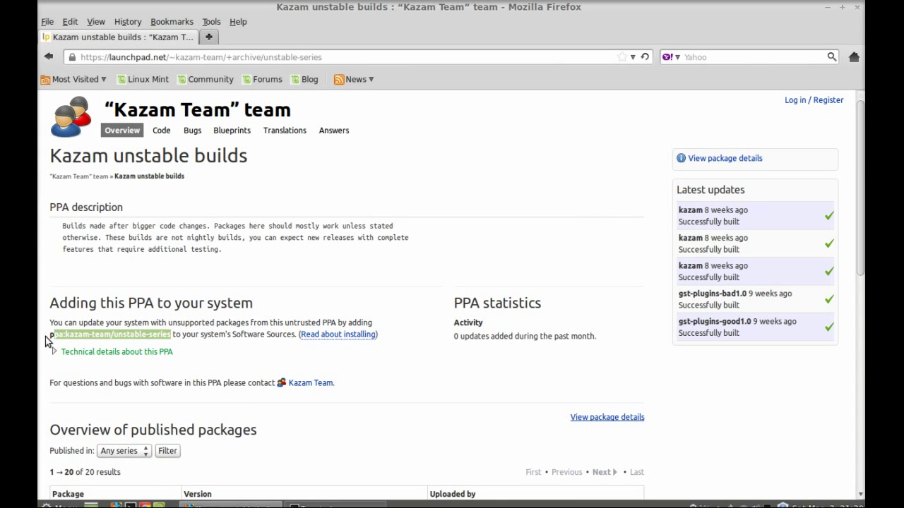
pyautogui.moveTo(48, 341); pyautogui.dragTo(172, 337)
pyautogui.rightClick(161, 336)
pyautogui.click(171, 346)
pyautogui.click(318, 504)
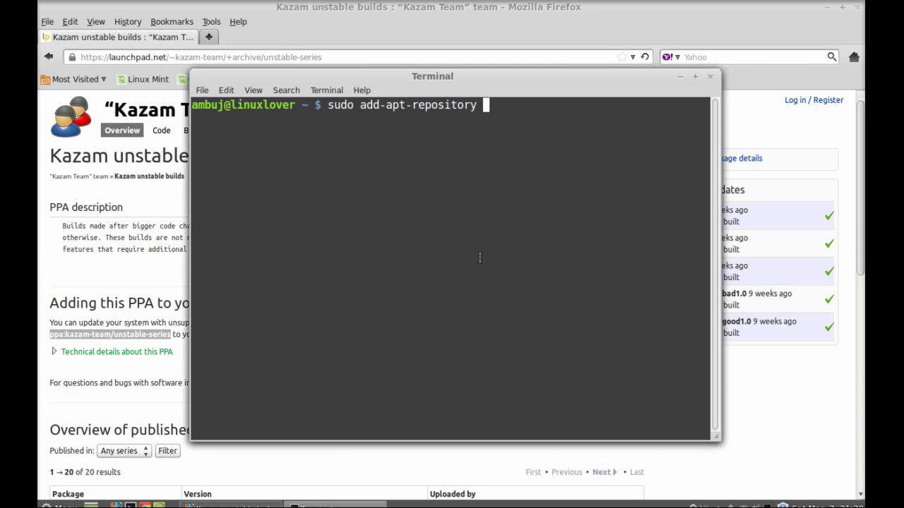
pyautogui.rightClick(486, 105)
pyautogui.click(507, 174)
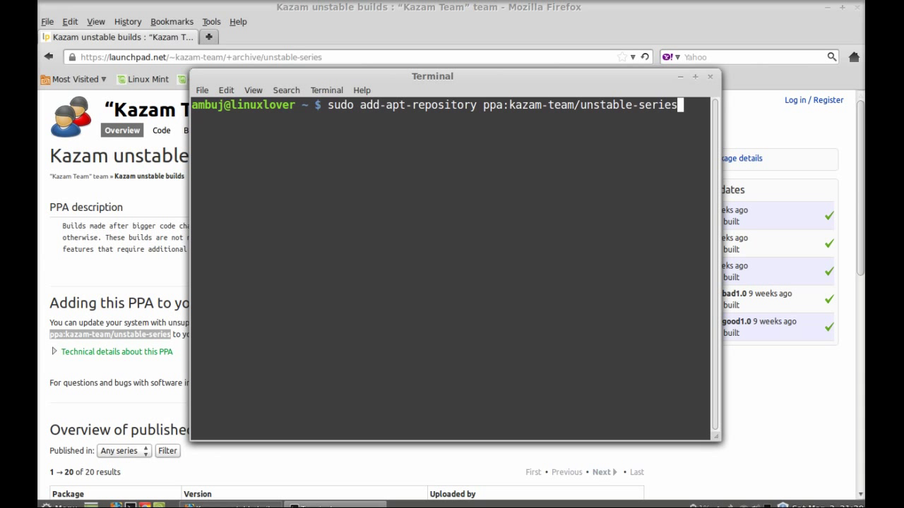
# Run the add-apt-repository command, enter the account's sudo password, and confirm adding the Kazam PPA
pyautogui.press('Return')
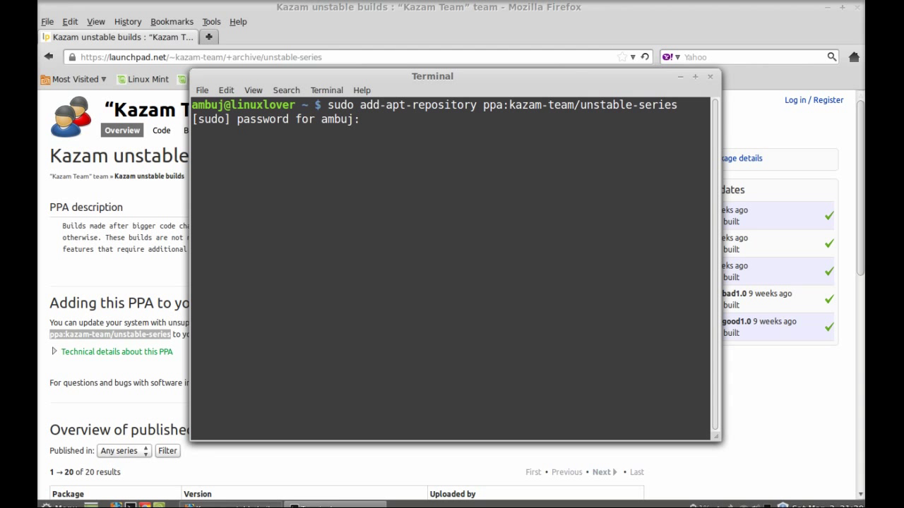
pyautogui.press('Return')
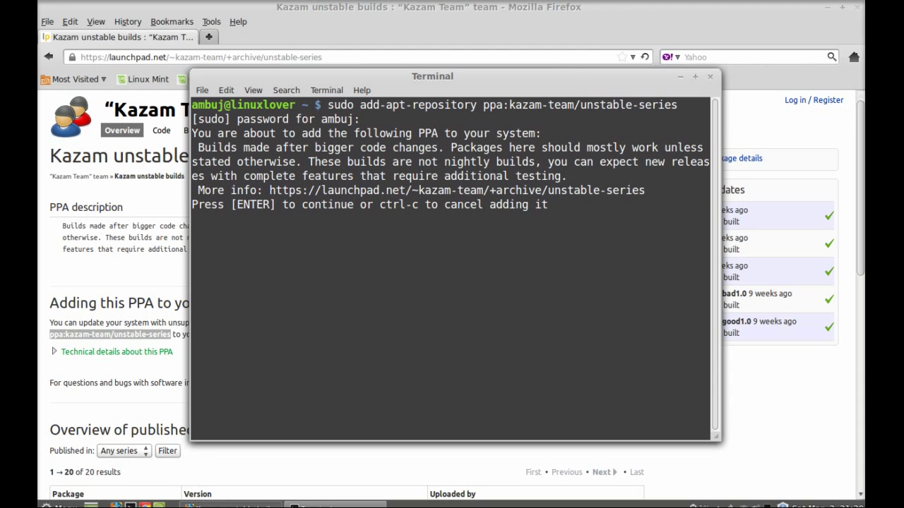
pyautogui.press('Return')
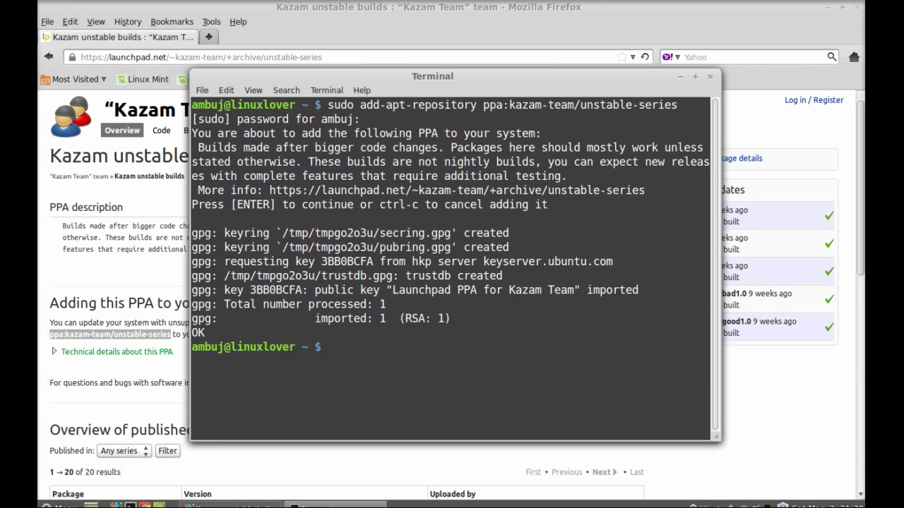
# Refresh the package lists with "sudo apt-get update"
pyautogui.write('sudo apt-ge')
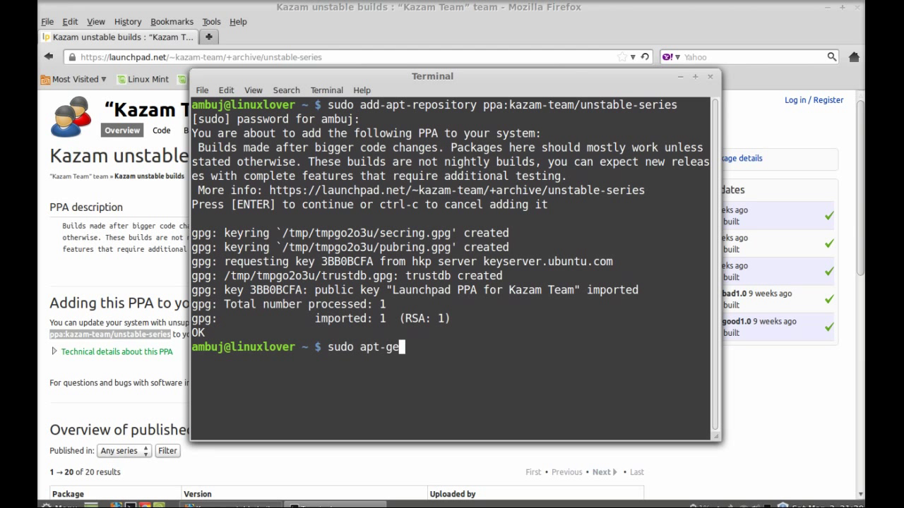
pyautogui.write('t update')
pyautogui.press('Return')
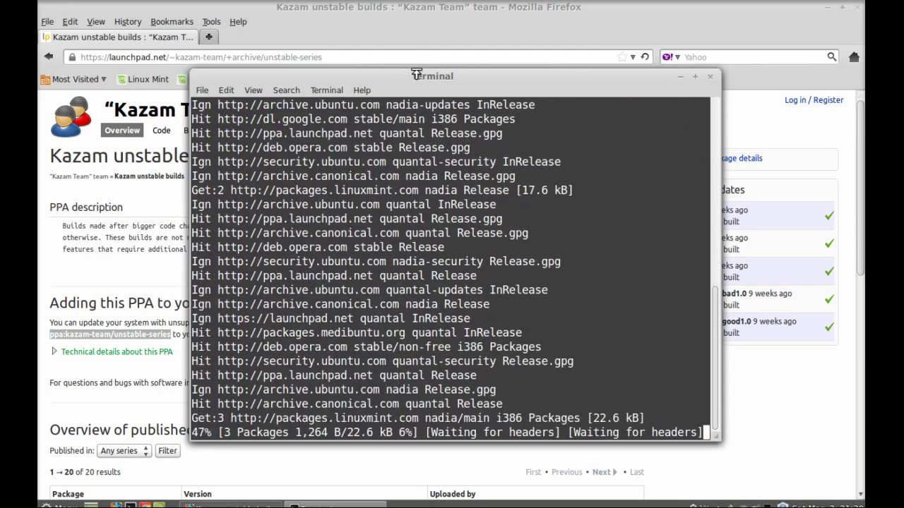
pyautogui.moveTo(452, 74)
pyautogui.mouseDown()
pyautogui.moveTo(428, 71)
pyautogui.moveTo(438, 67)
pyautogui.mouseUp()
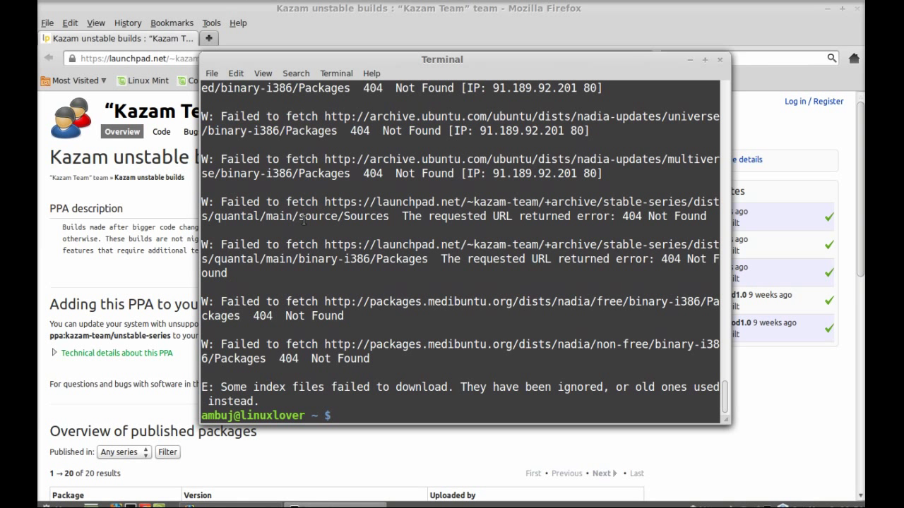
# Install Kazam from the terminal with "sudo apt-get install kazam"
pyautogui.write('sudo ap')
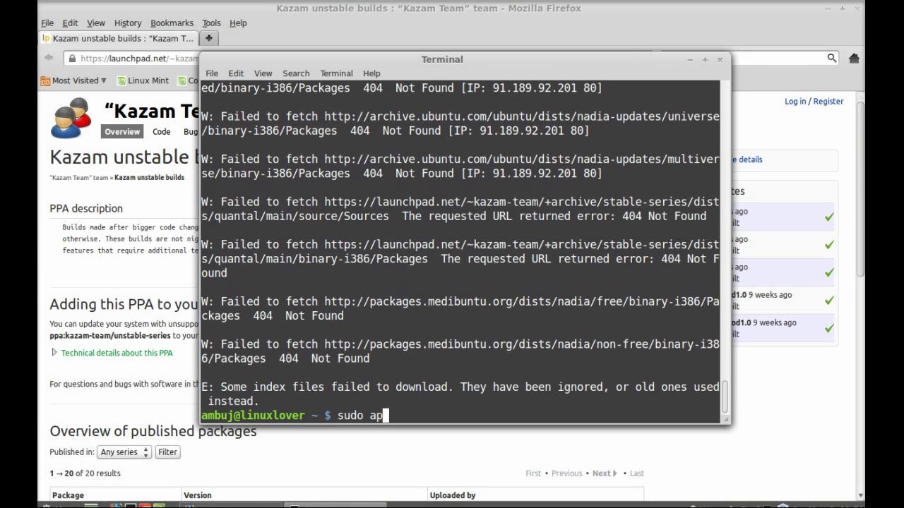
pyautogui.write('t-get instal')
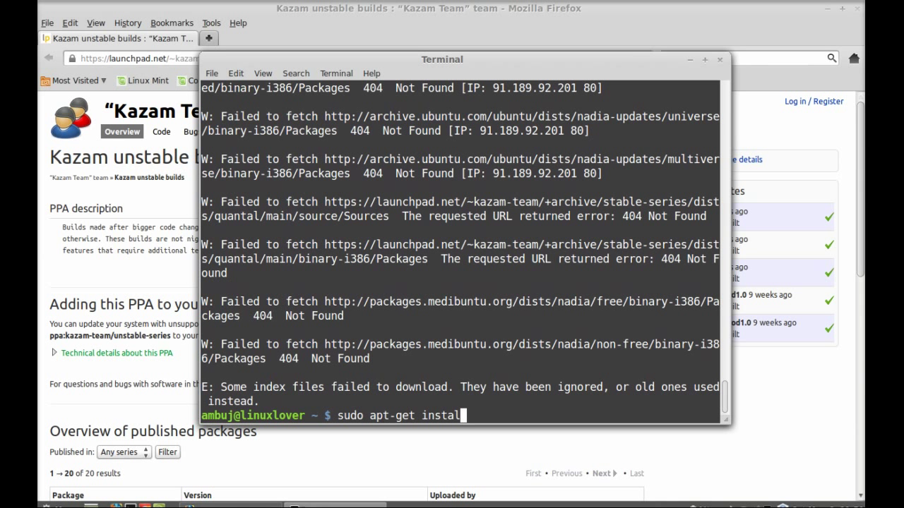
pyautogui.write('l kazam')
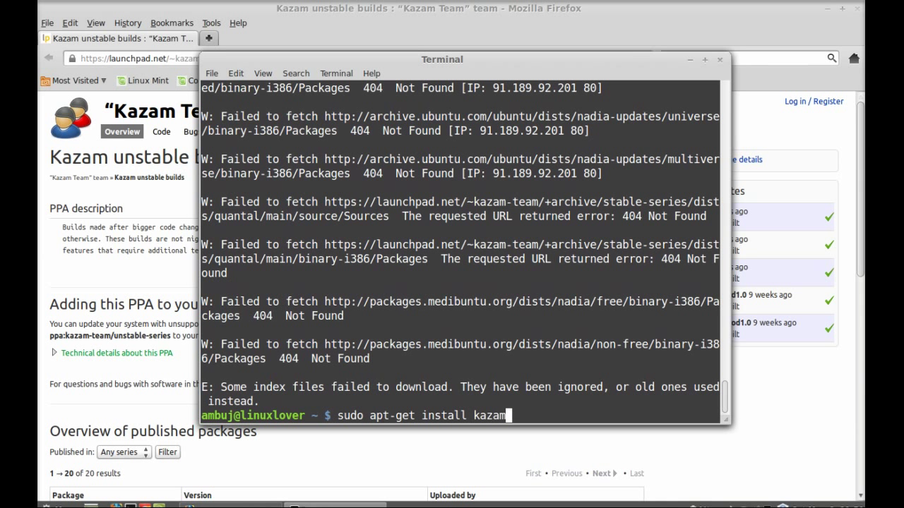
pyautogui.press('Return')
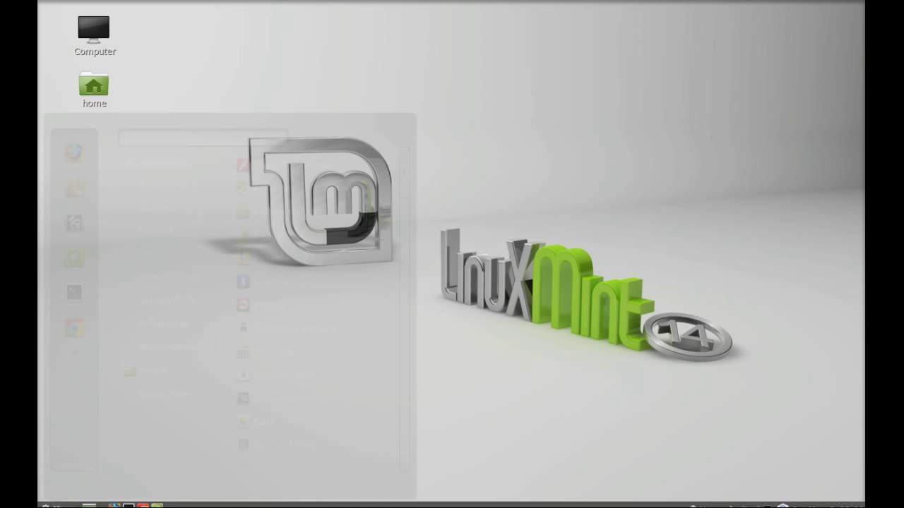
# Search the installed applications for "kaza", launch the Kazam screen recorder, and move its window slightly higher on the desktop
pyautogui.write('kaza')
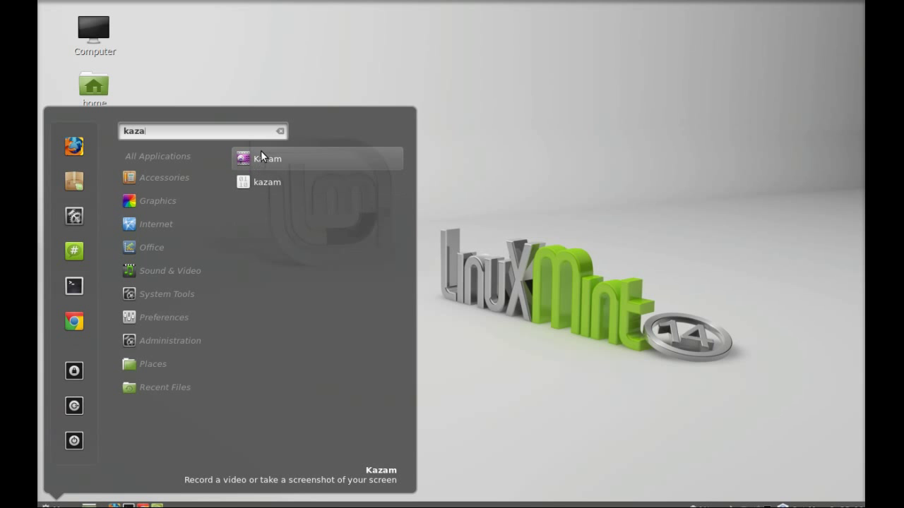
pyautogui.click(307, 160)
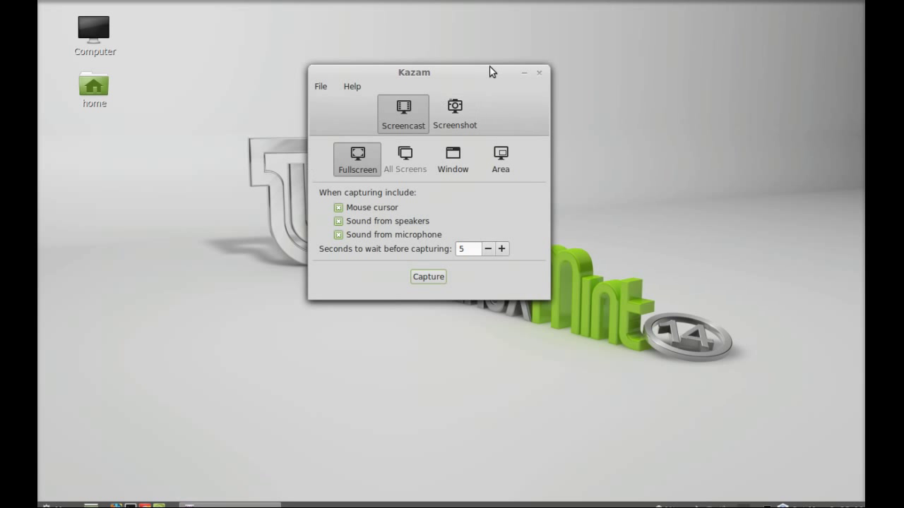
pyautogui.moveTo(462, 69); pyautogui.dragTo(429, 51)
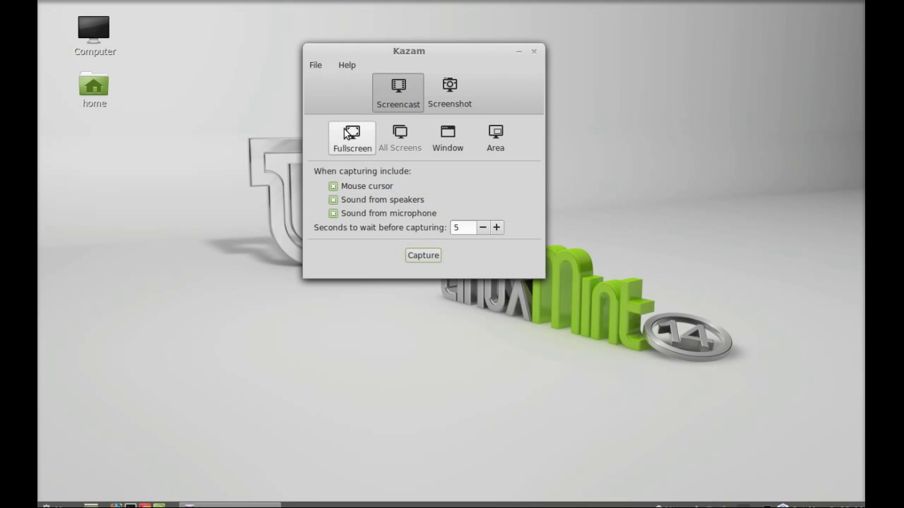
# Inspect the general settings in Kazam's preferences, covering speakers, microphone and countdown splash, and close the dialog
pyautogui.click(317, 65)
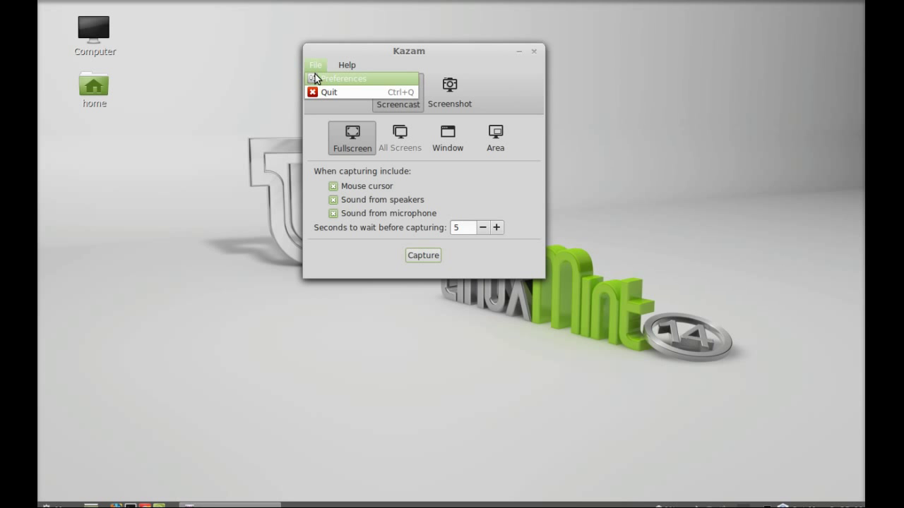
pyautogui.click(366, 79)
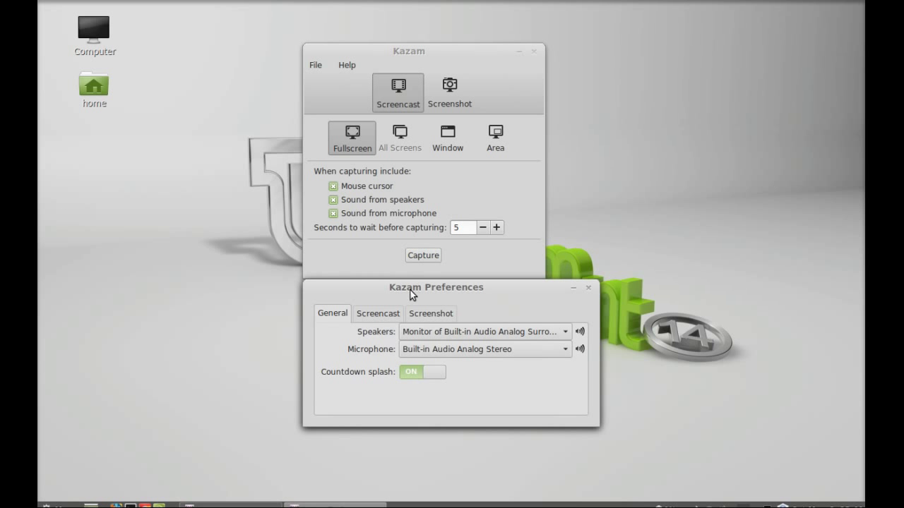
pyautogui.moveTo(410, 290); pyautogui.dragTo(426, 194)
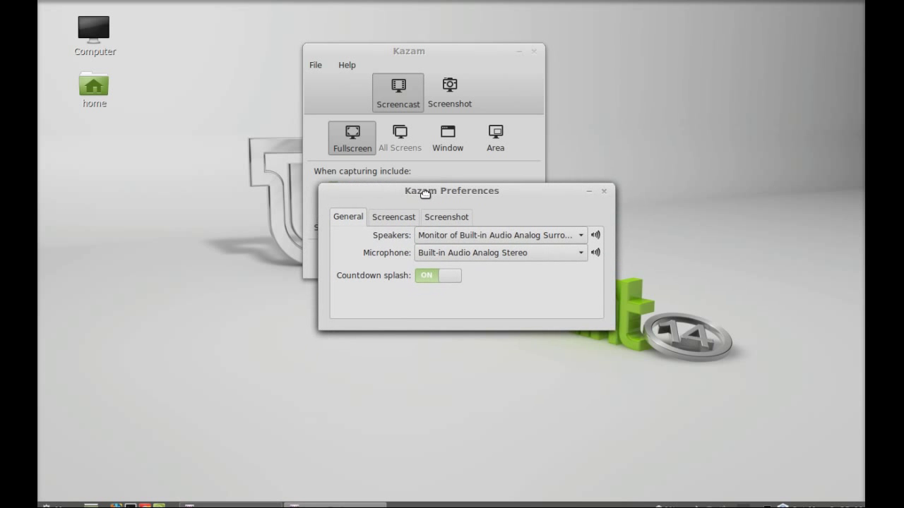
pyautogui.click(605, 191)
pyautogui.moveTo(425, 48); pyautogui.dragTo(418, 55)
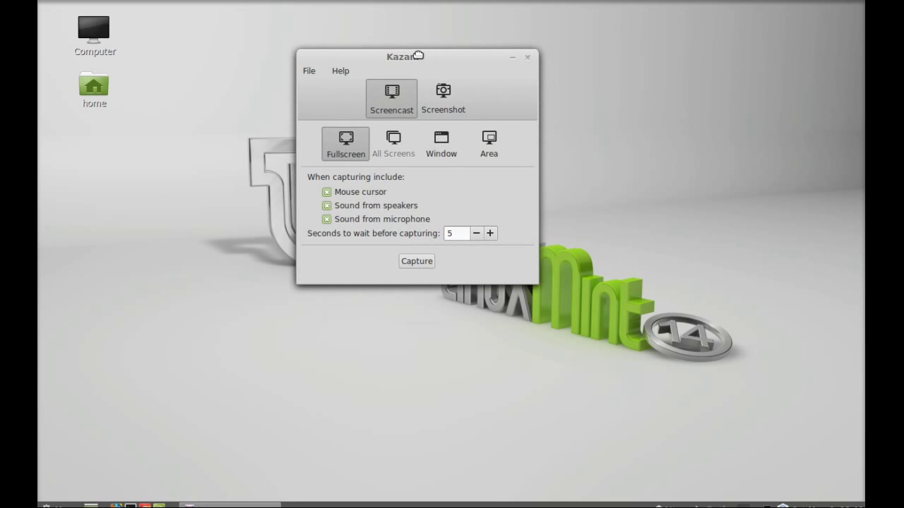
# Start capturing a fullscreen screencast with Kazam, and finish the recording
pyautogui.click(414, 260)
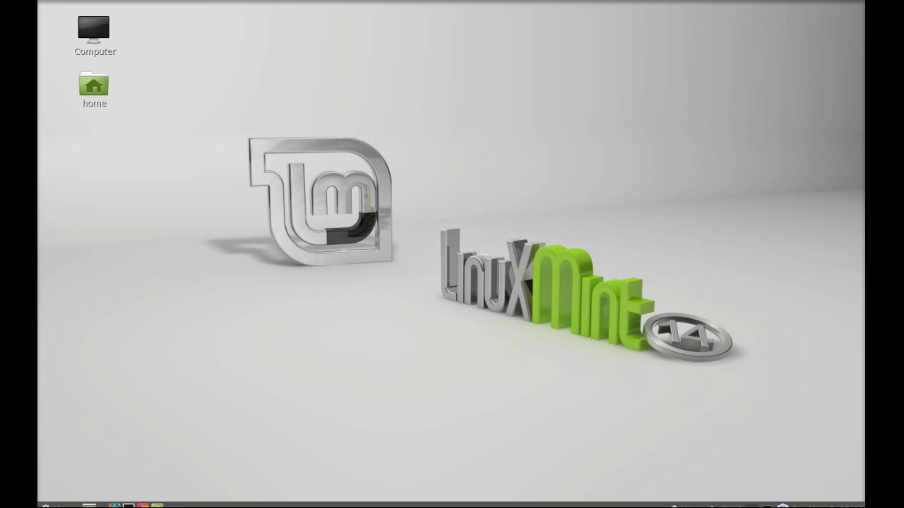
pyautogui.click(761, 504)
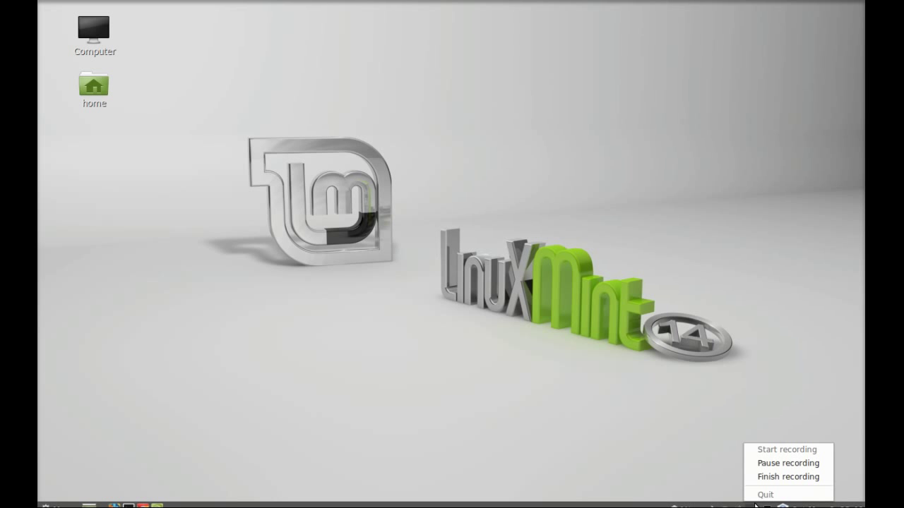
pyautogui.click(757, 472)
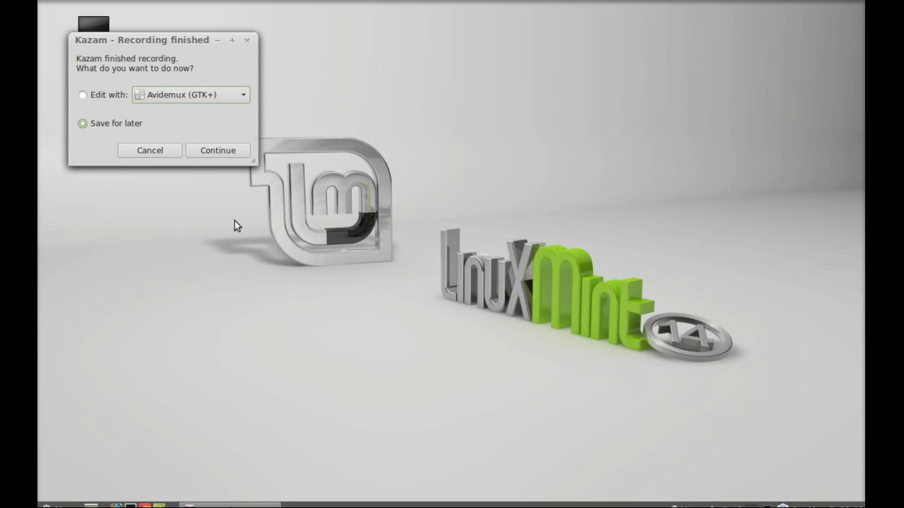
# Continue with saving the finished recording for later and choose Desktop as the destination folder
pyautogui.moveTo(185, 42); pyautogui.dragTo(331, 84)
pyautogui.click(378, 193)
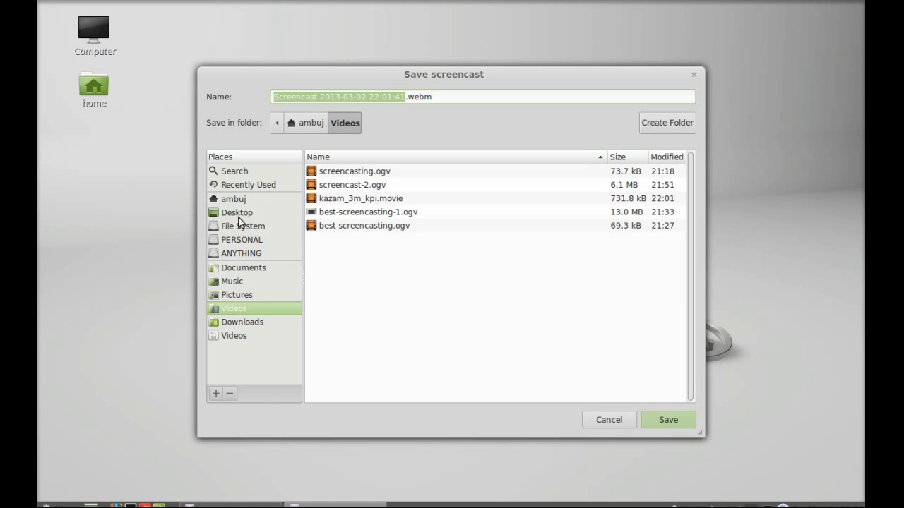
pyautogui.click(246, 214)
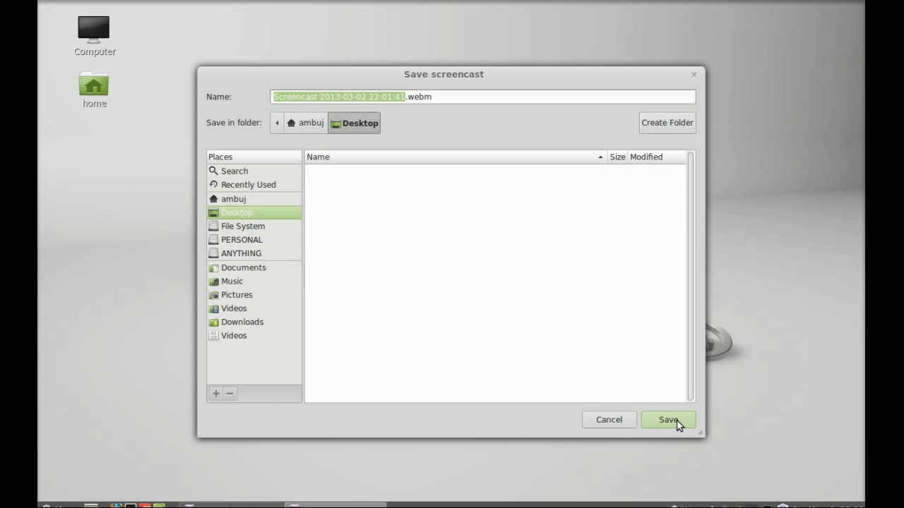